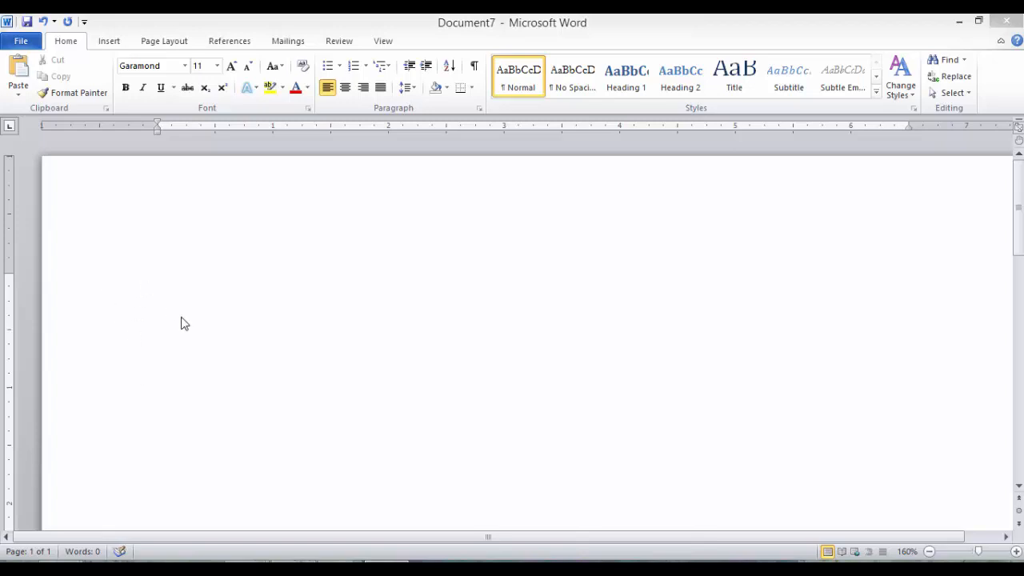
# - Set the page's top margin to 1.5 inches with 1-inch bottom, left and right margins
pyautogui.click(168, 43)
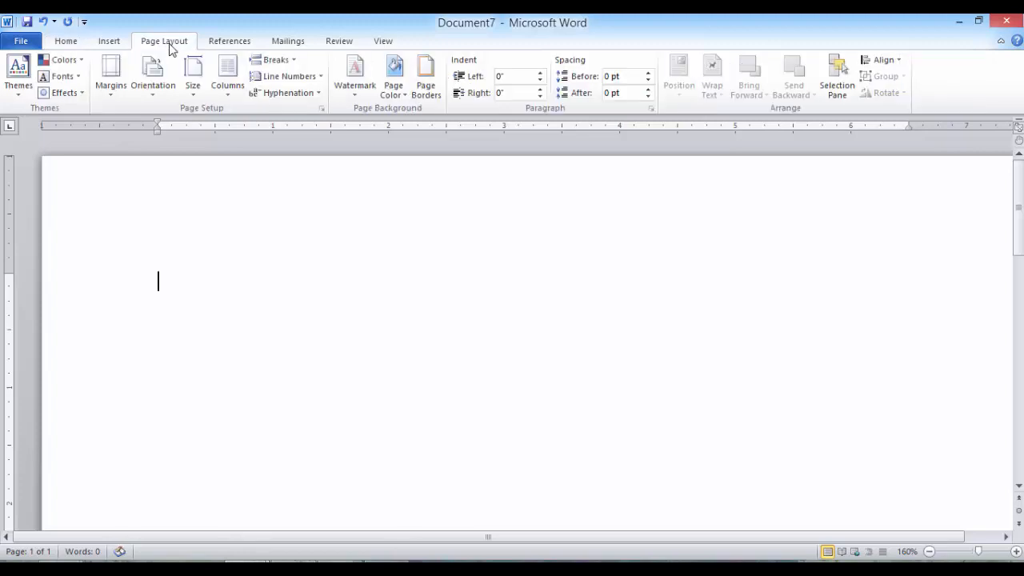
pyautogui.click(113, 95)
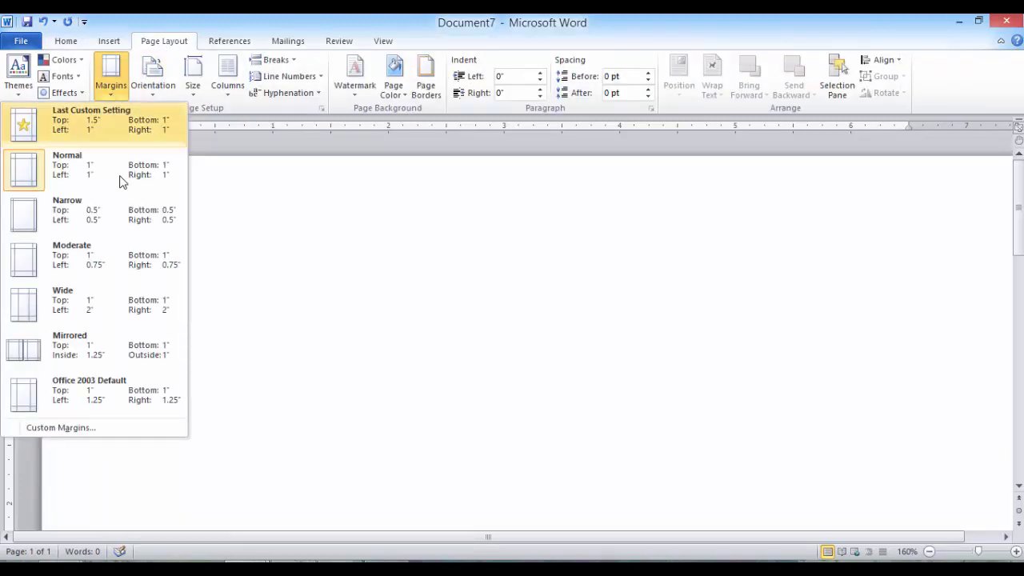
pyautogui.click(134, 432)
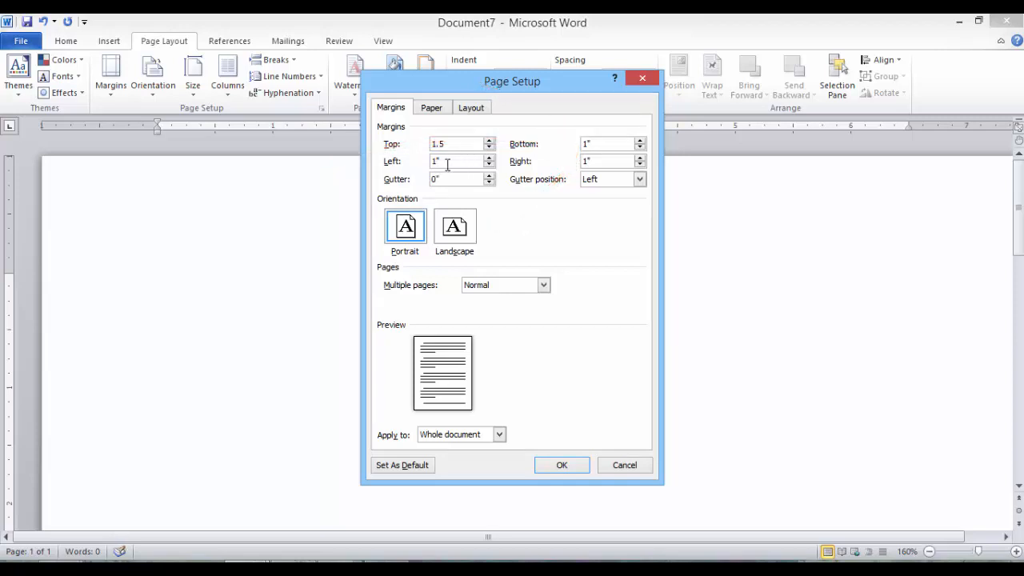
pyautogui.click(560, 471)
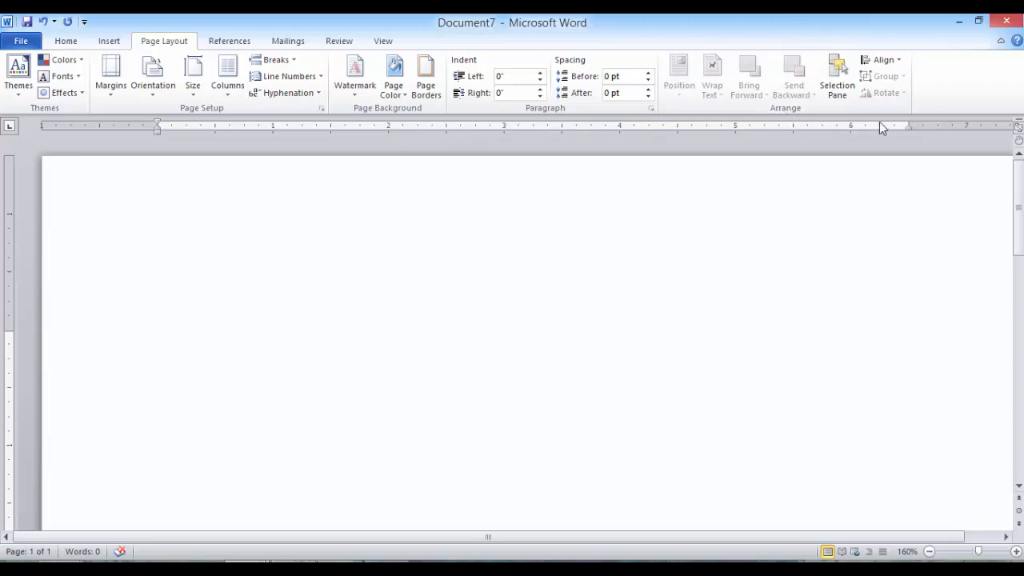
# - Set the right indent to 4.25 inches and add the paragraph beginning "It was so much fun watching the children play at the creative play place."
pyautogui.moveTo(907, 128)
pyautogui.mouseDown()
pyautogui.moveTo(734, 153)
pyautogui.moveTo(417, 150)
pyautogui.mouseUp()
pyautogui.write('It was so much fun watching the children play at the creative play place.  I almost wish I was a kid so I could have climbed the tree house or pretended to run the grocery store or take care of animals and the pretend veterinary clinic.')
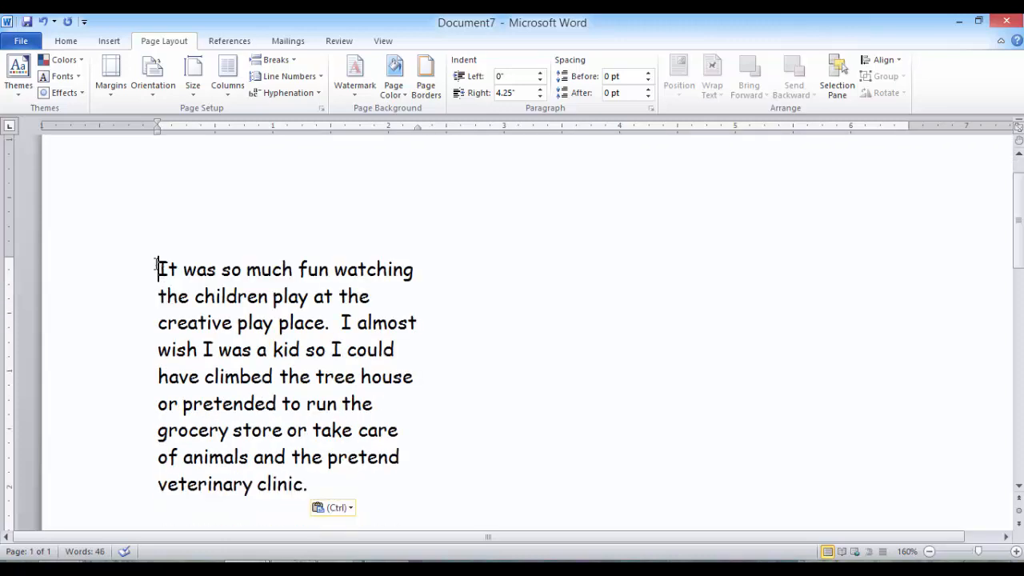
# - Check the font and size of the whole paragraph and its position below the top margin
pyautogui.moveTo(158, 267); pyautogui.dragTo(320, 480)
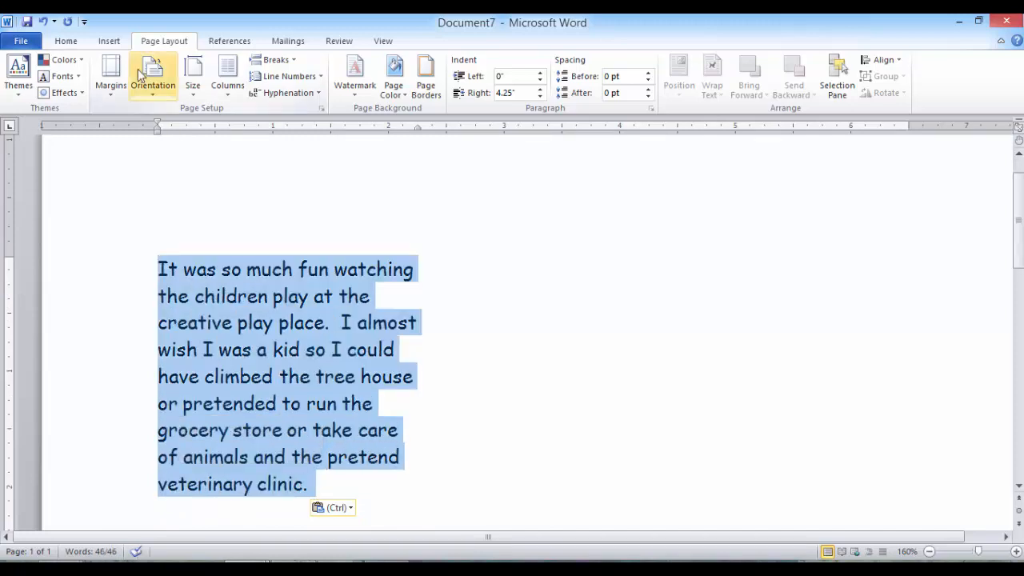
pyautogui.click(69, 43)
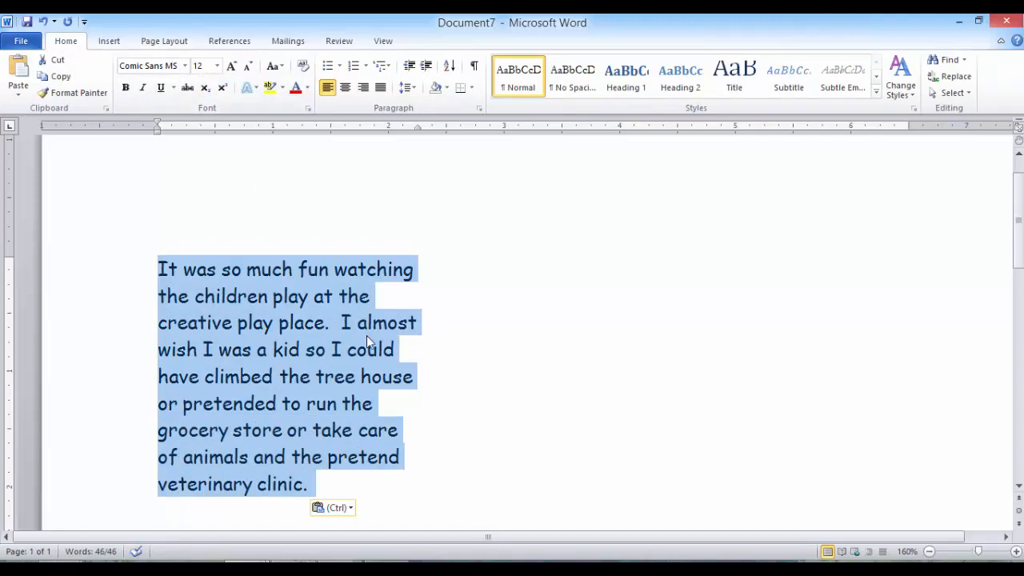
pyautogui.click(336, 483)
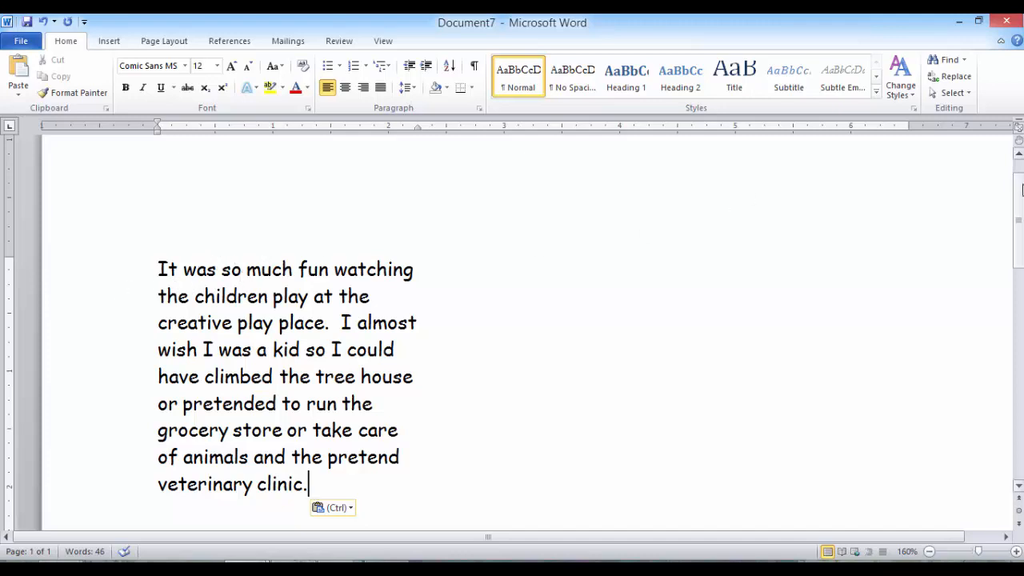
pyautogui.scroll(2, 1022, 189)
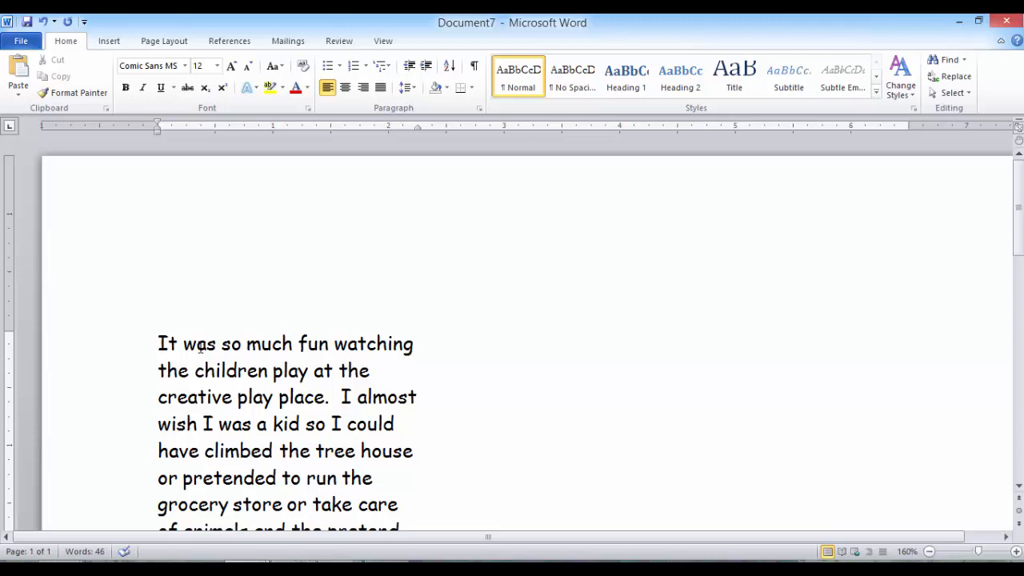
pyautogui.scroll(-1, 445, 397)
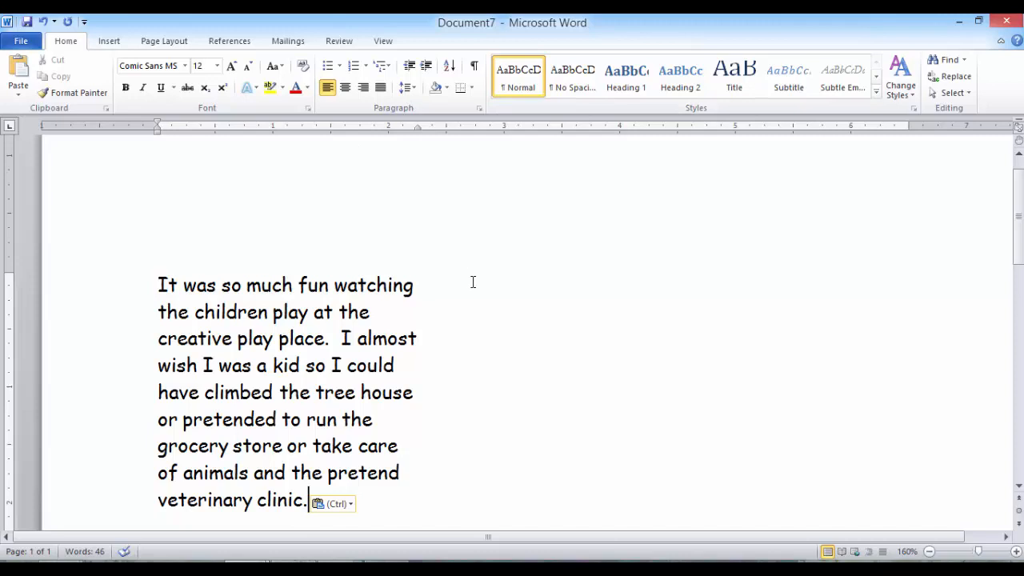
# - Insert a Simple Text Box and place it to the right of the paragraph, clear of its text
pyautogui.click(109, 41)
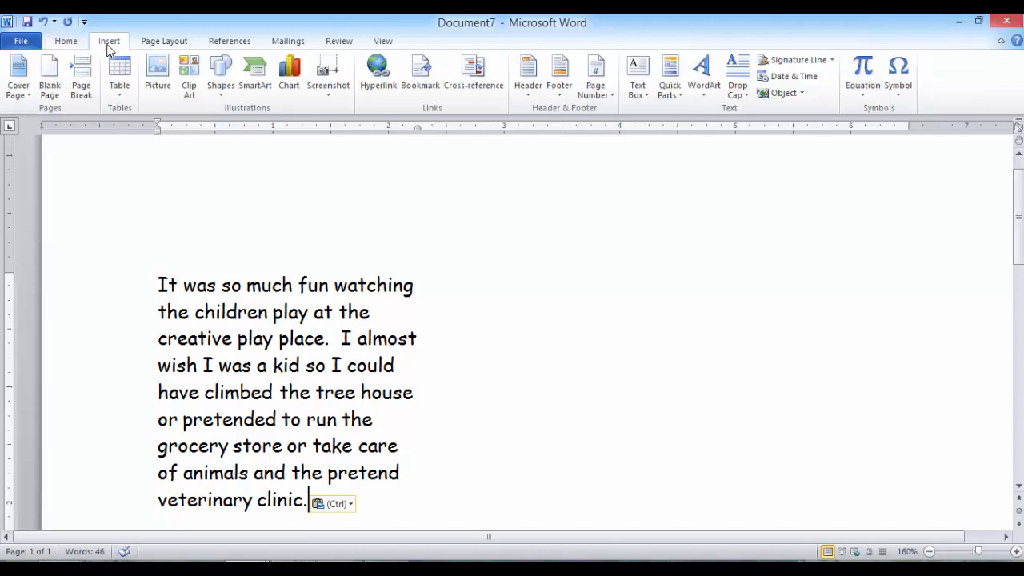
pyautogui.click(643, 79)
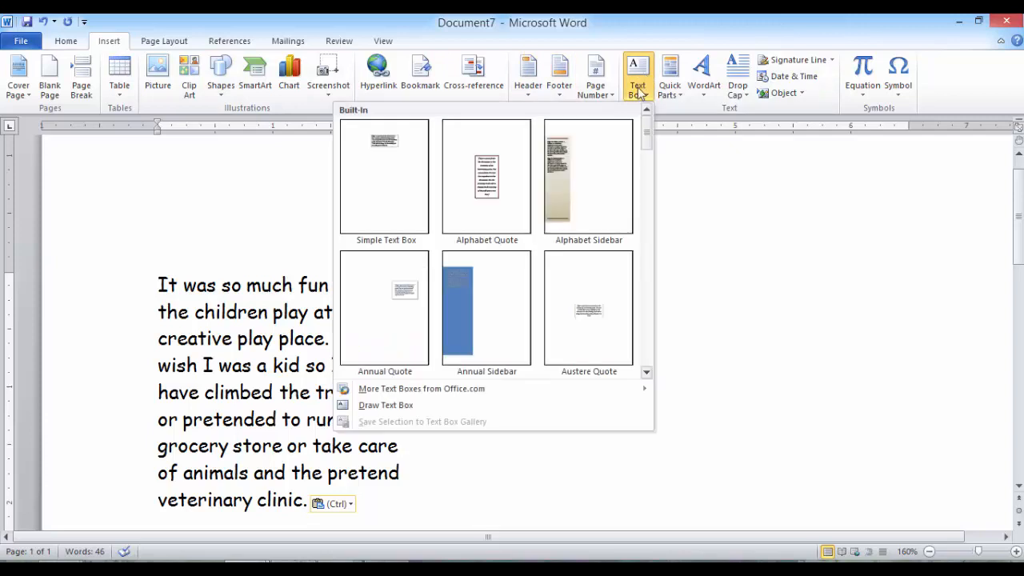
pyautogui.click(377, 154)
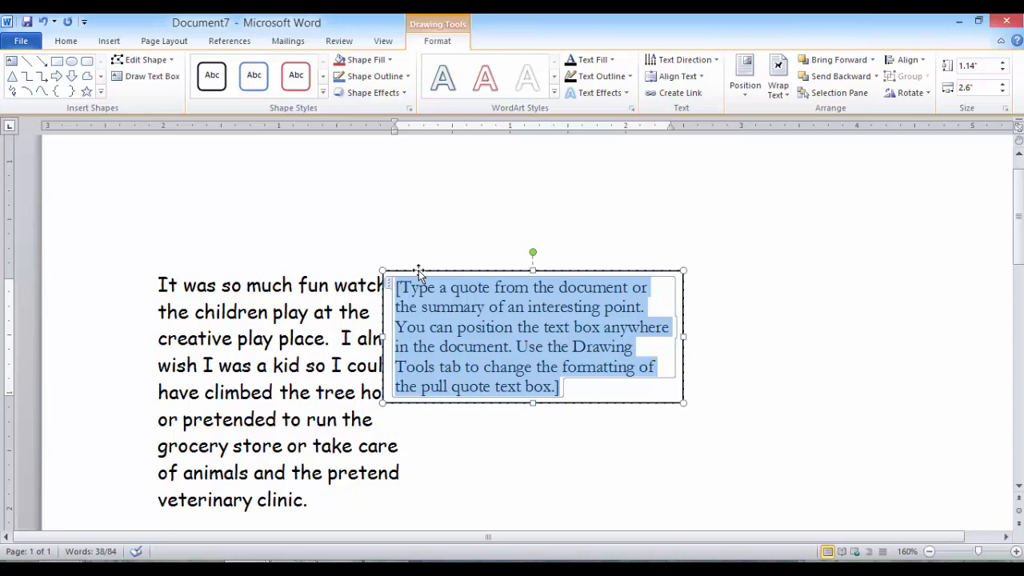
pyautogui.moveTo(418, 272); pyautogui.dragTo(651, 294)
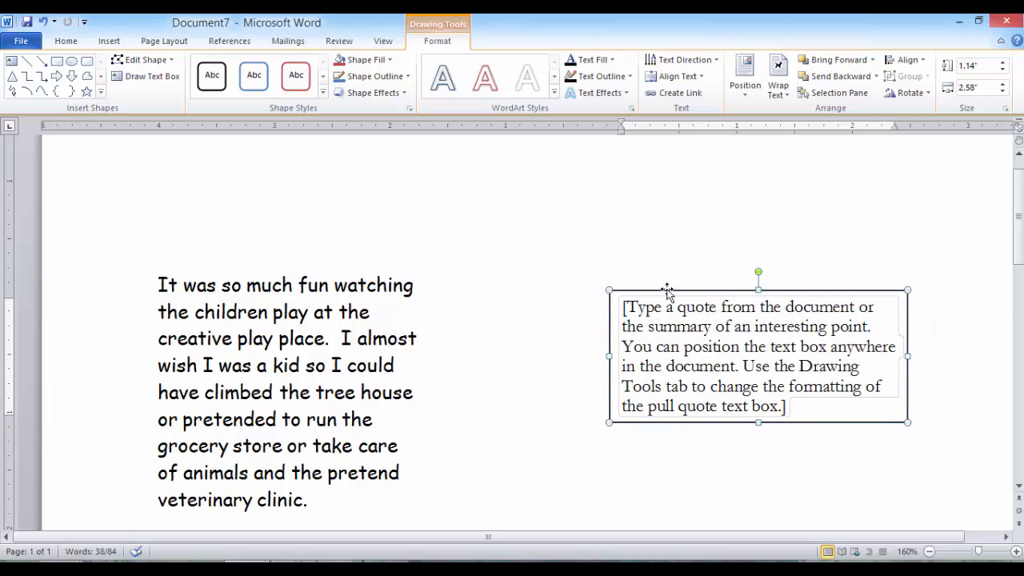
pyautogui.moveTo(671, 290); pyautogui.dragTo(672, 306)
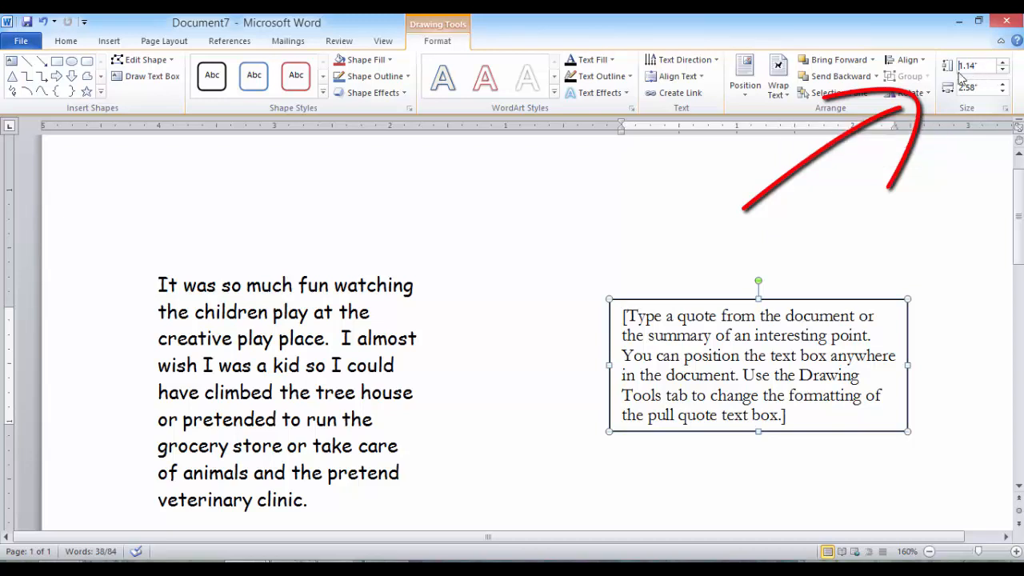
# - Set the text box's height and width to 2.5 inches each
pyautogui.moveTo(991, 66); pyautogui.dragTo(934, 73)
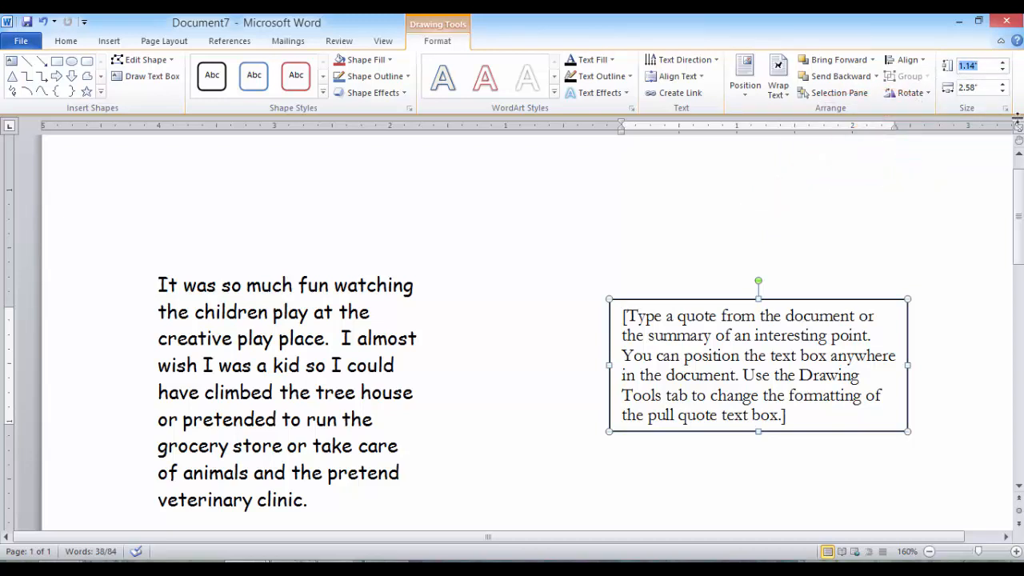
pyautogui.write('2.5')
pyautogui.click(981, 89)
pyautogui.write('2')
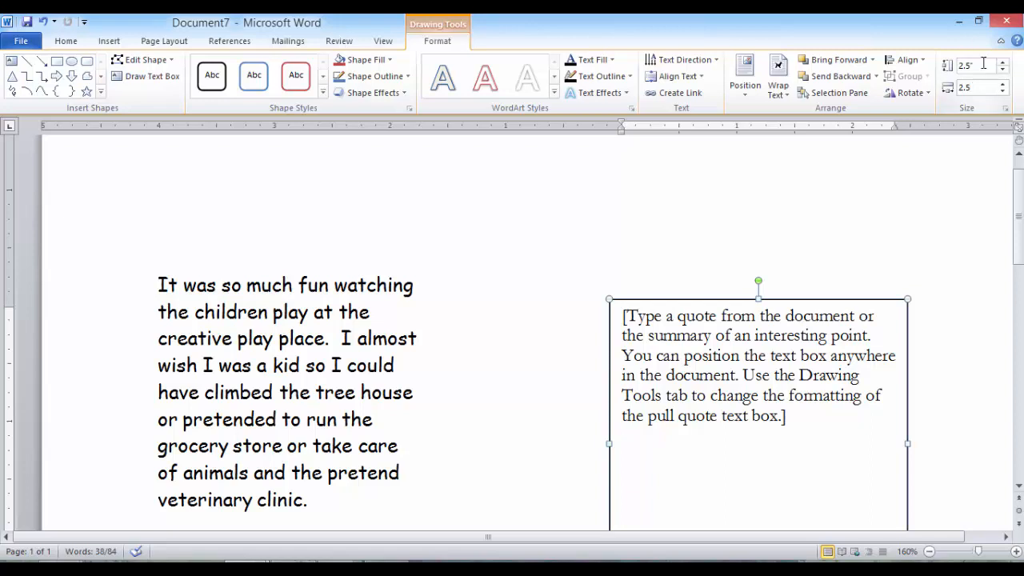
pyautogui.click(982, 65)
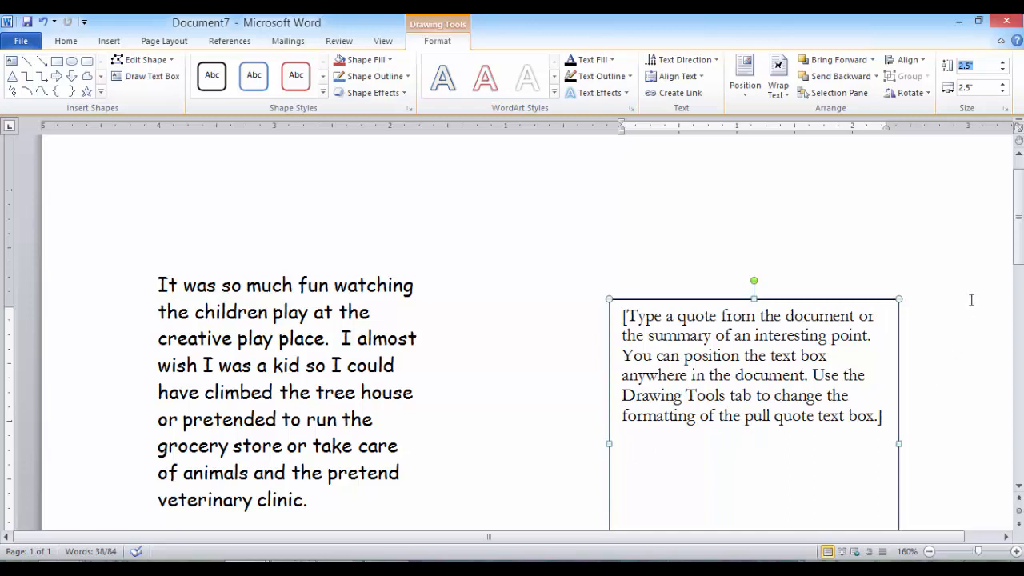
# - Replace the text box's placeholder text with a copy of the existing paragraph
pyautogui.moveTo(1019, 244); pyautogui.dragTo(1019, 272)
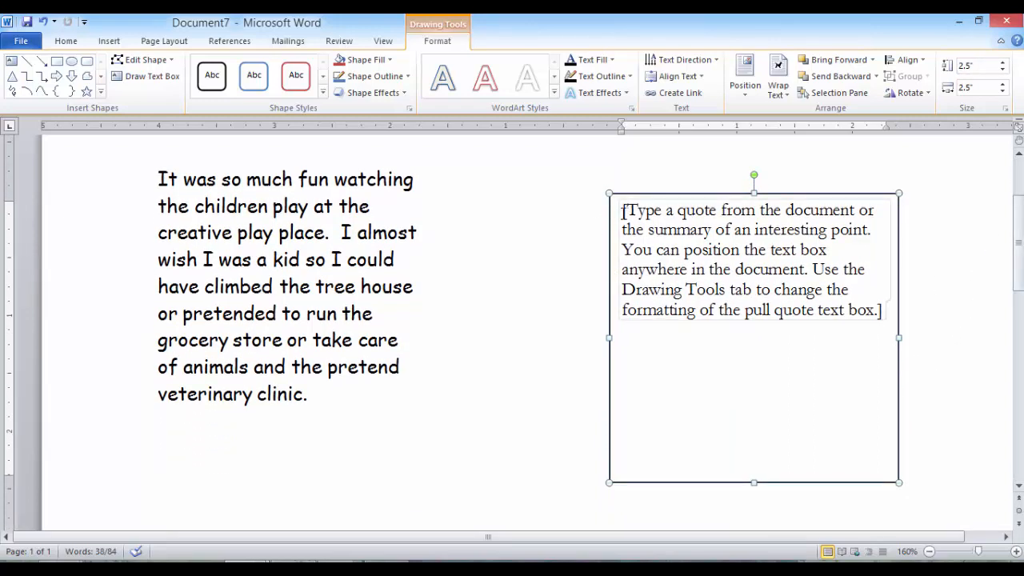
pyautogui.click(623, 210)
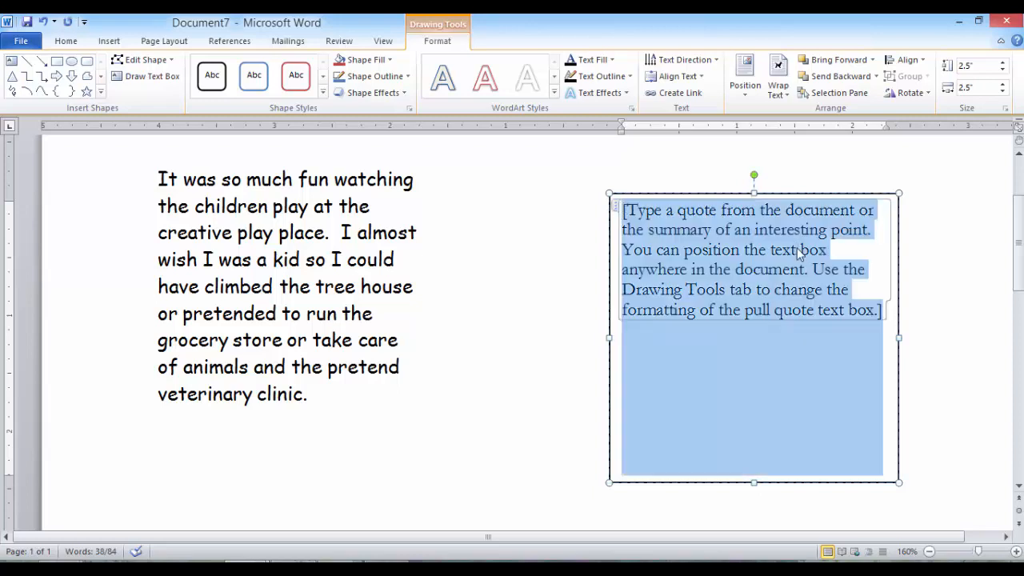
pyautogui.press('Delete')
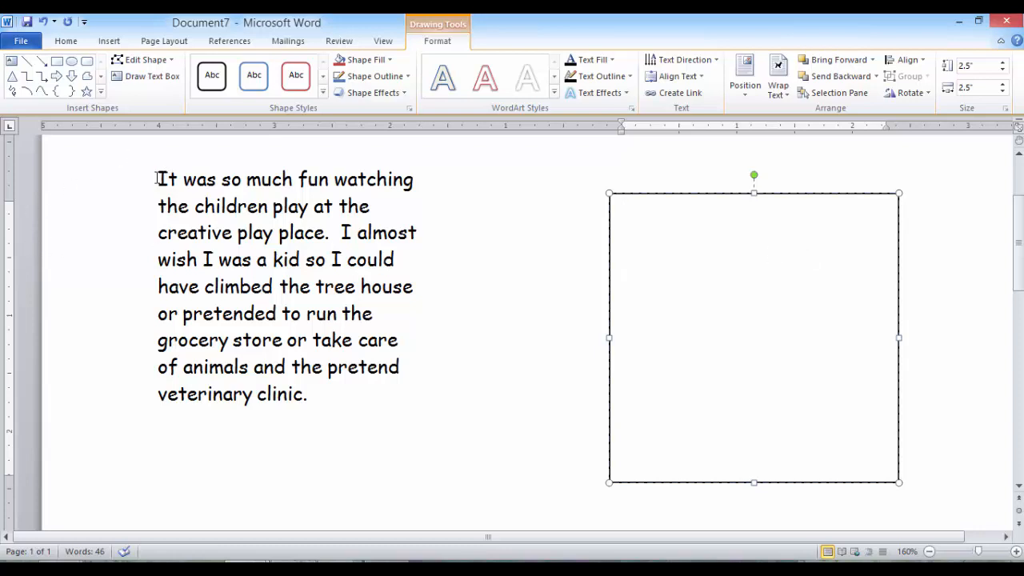
pyautogui.moveTo(157, 178)
pyautogui.mouseDown()
pyautogui.moveTo(272, 206)
pyautogui.moveTo(363, 390)
pyautogui.mouseUp()
pyautogui.hotkey('ctrl', 'c')
pyautogui.click(804, 434)
pyautogui.hotkey('ctrl', 'v')
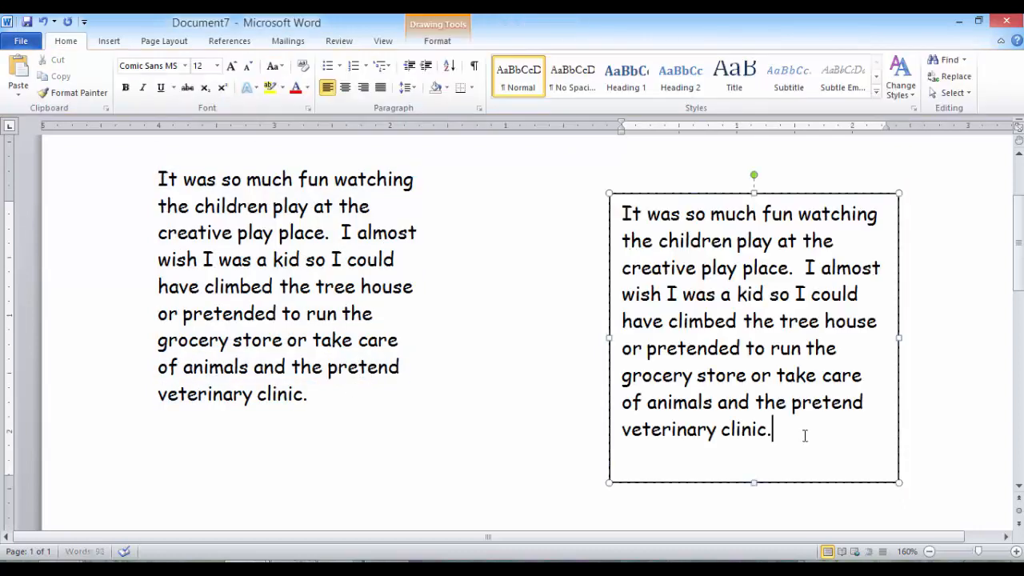
pyautogui.click(523, 380)
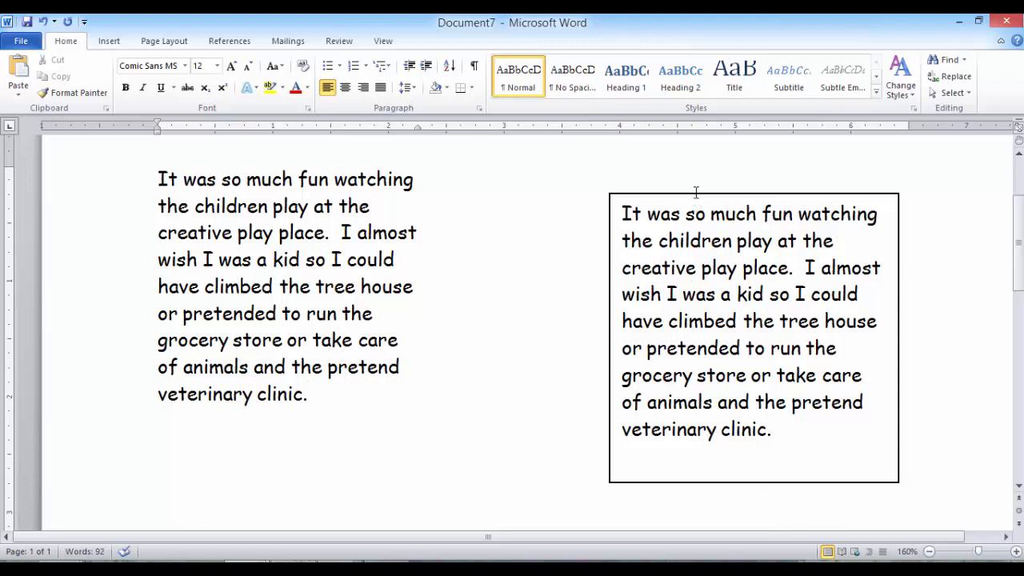
# - Remove the text box's outline by setting its line color to No line
pyautogui.hotkey('shift', 'Home')
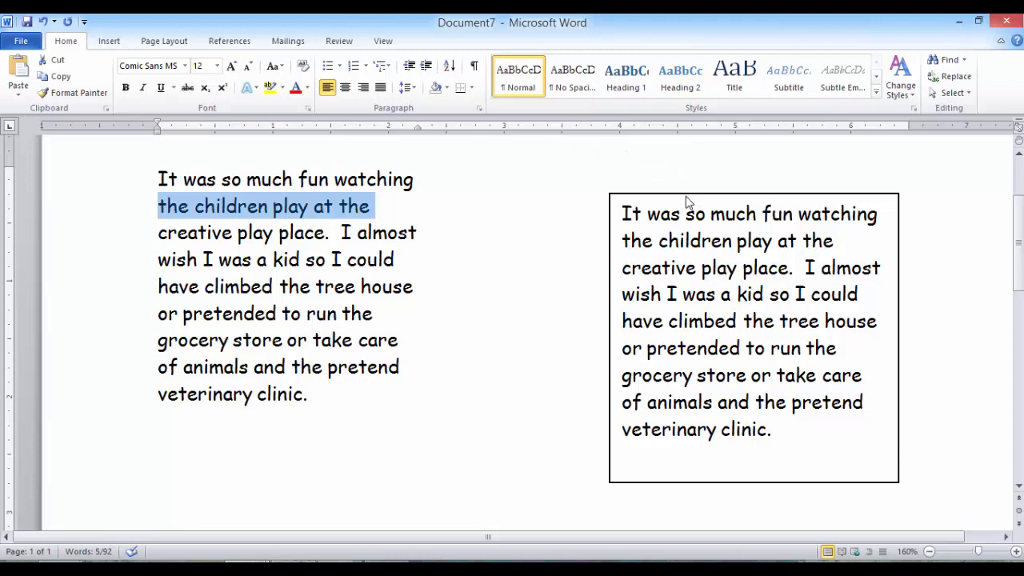
pyautogui.click(687, 192)
pyautogui.click(688, 189)
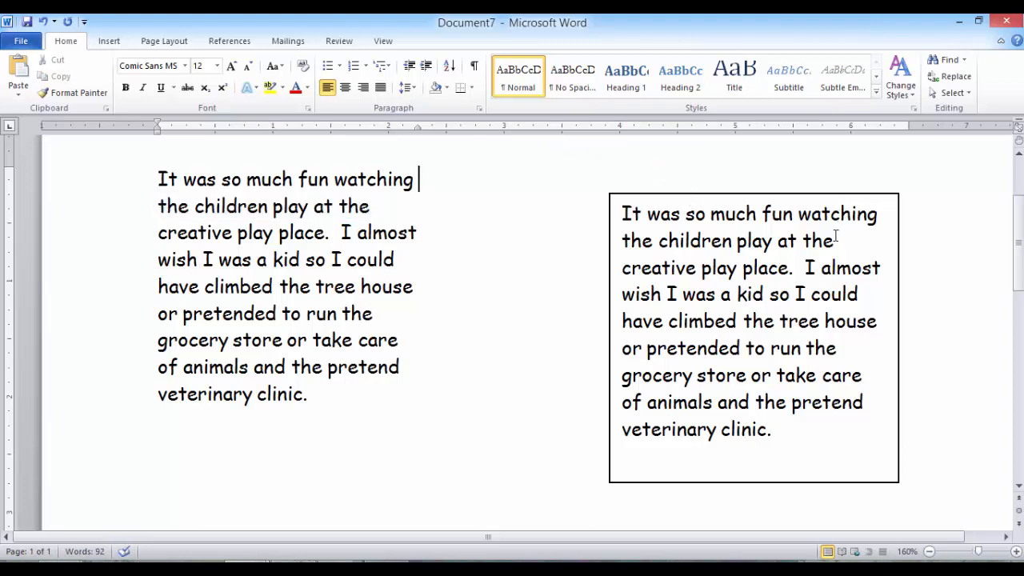
pyautogui.click(797, 194)
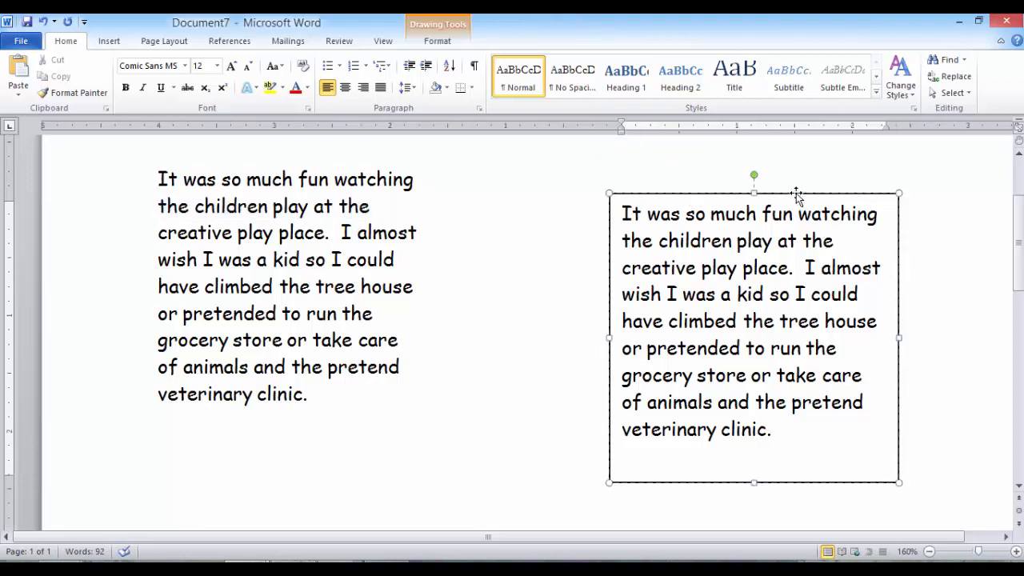
pyautogui.click(797, 194)
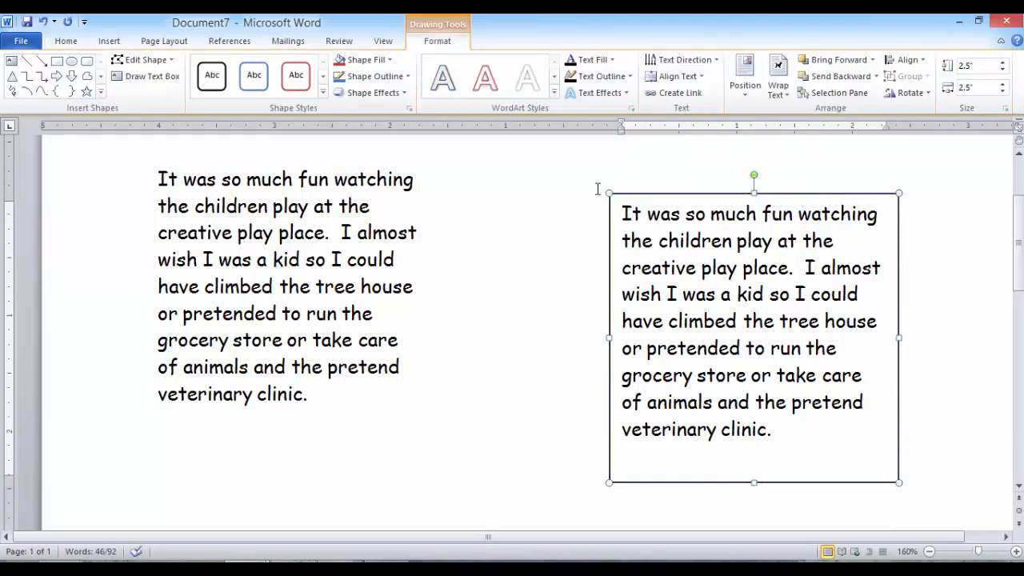
pyautogui.rightClick(722, 192)
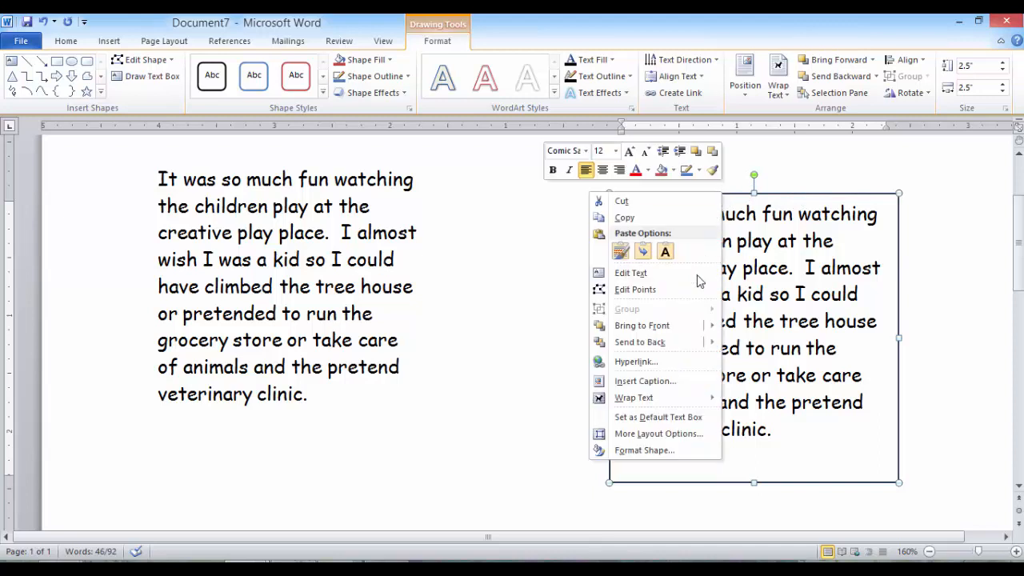
pyautogui.click(684, 450)
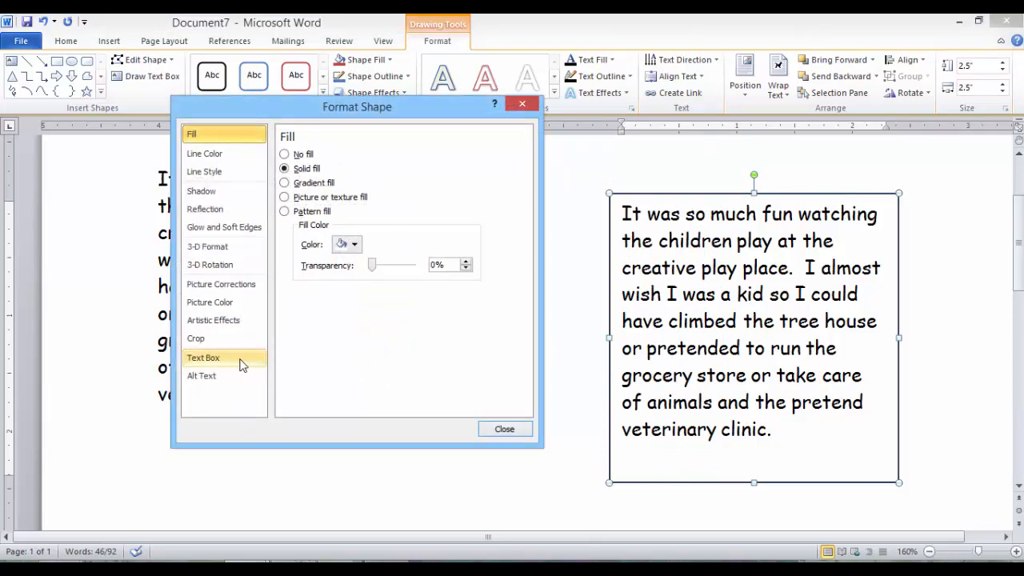
pyautogui.click(231, 155)
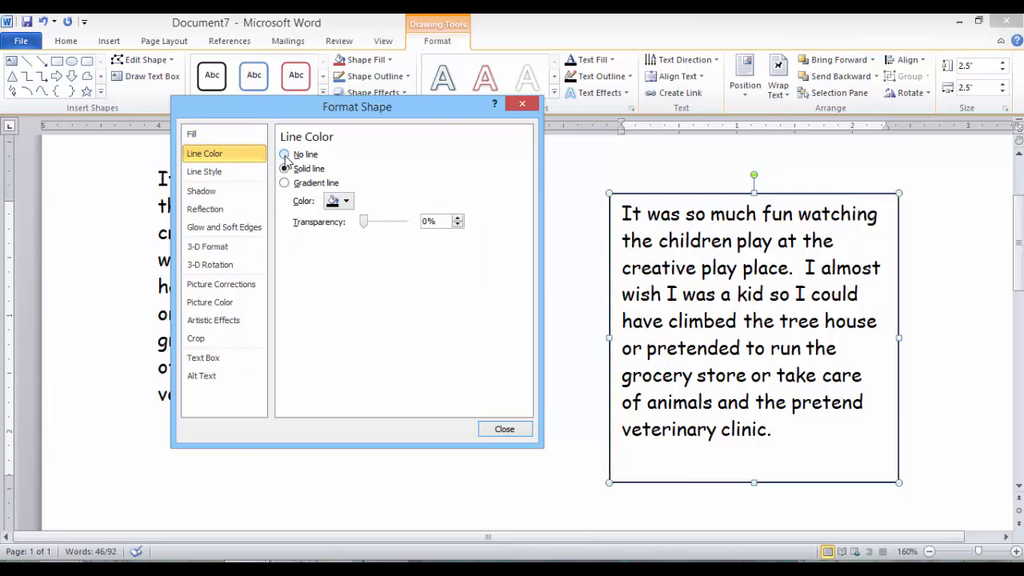
pyautogui.click(285, 155)
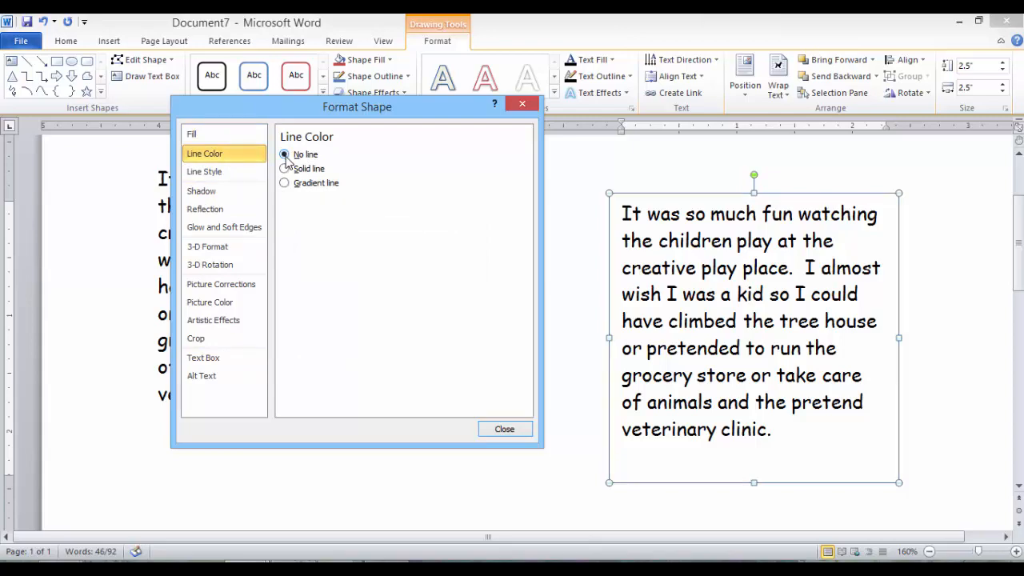
pyautogui.click(501, 430)
pyautogui.click(526, 304)
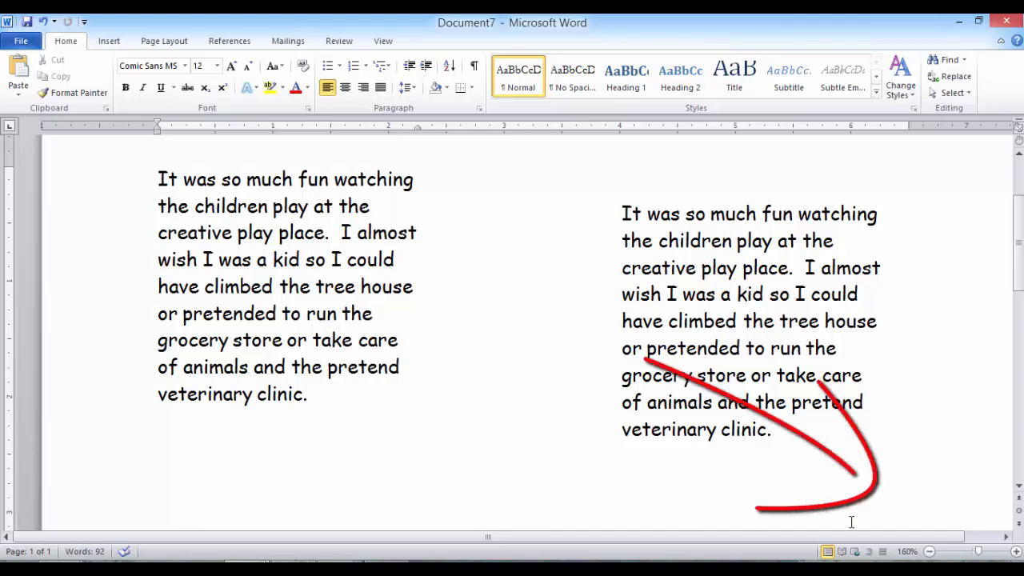
# - Zoom the document out to 100% and review the two text blocks' placement on the page
pyautogui.click(930, 551)
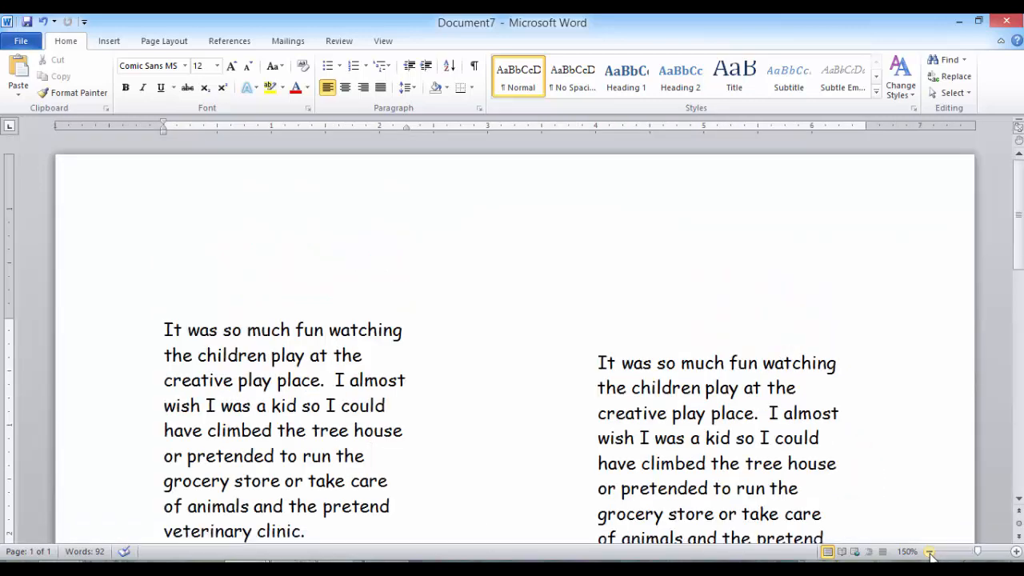
pyautogui.click(929, 551)
pyautogui.click(929, 551)
pyautogui.click(930, 551)
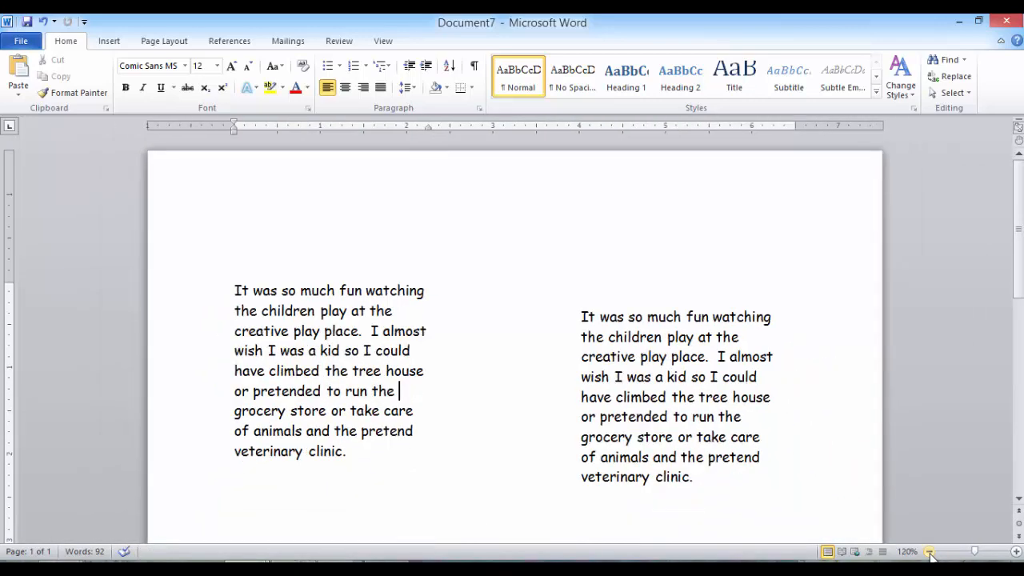
pyautogui.click(929, 551)
pyautogui.click(930, 551)
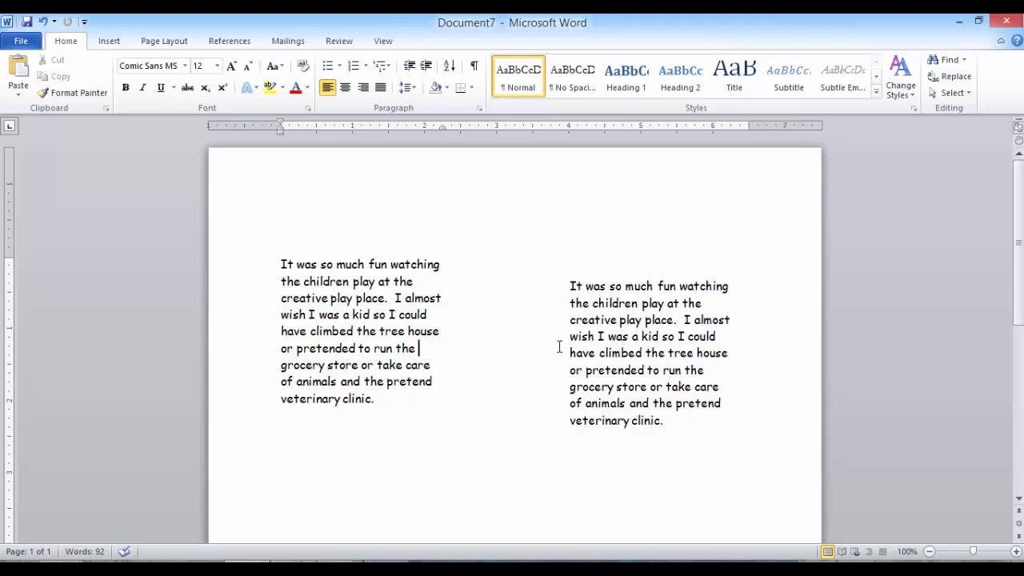
pyautogui.click(526, 434)
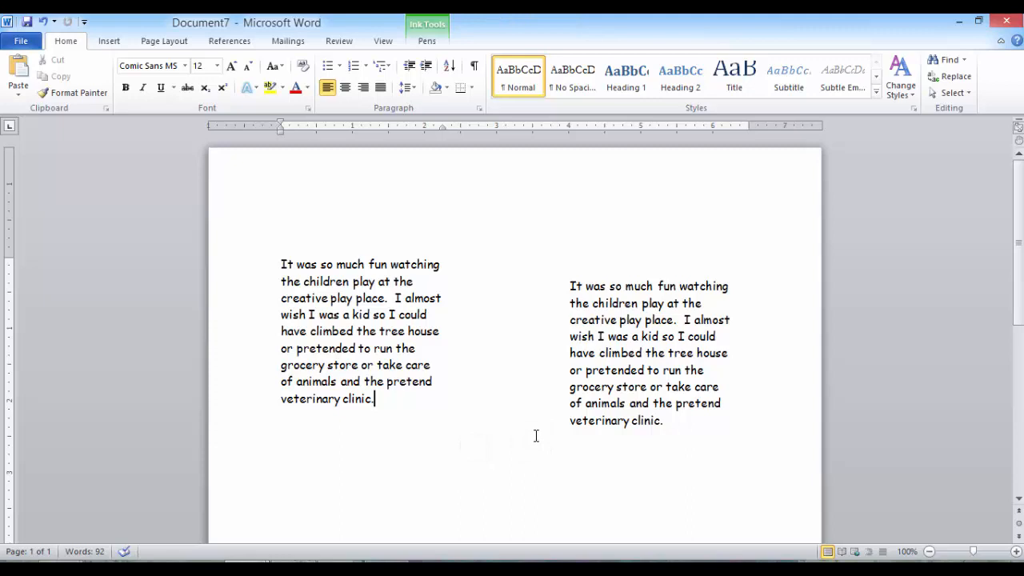
pyautogui.click(474, 467)
pyautogui.scroll(-1, 480, 461)
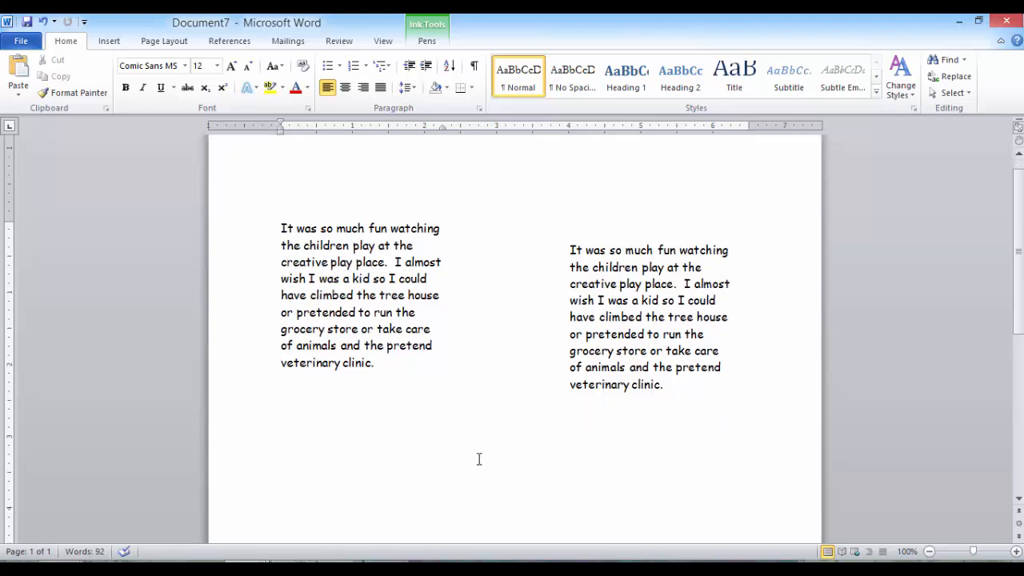